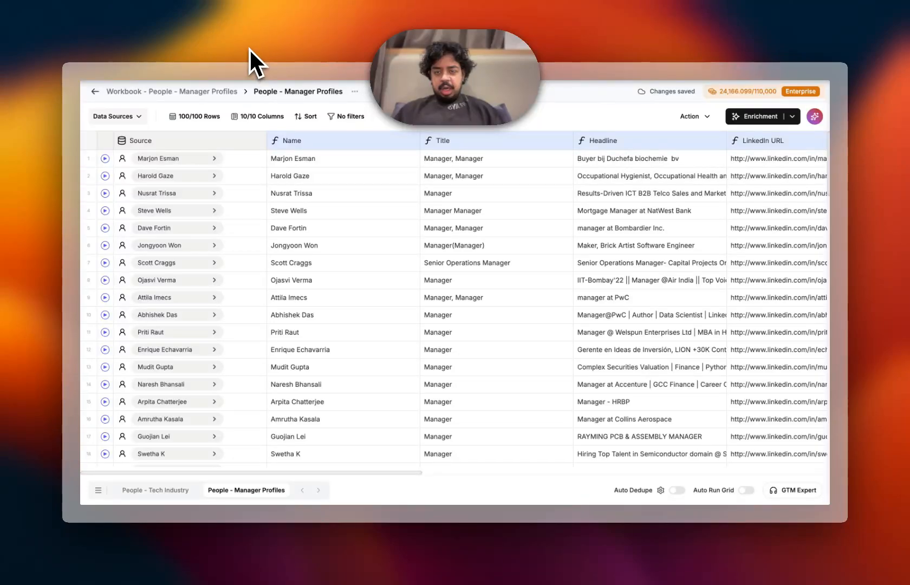
- Open the workspace home page in a new browser window, view the New Grid source options and close them
key("super+n")
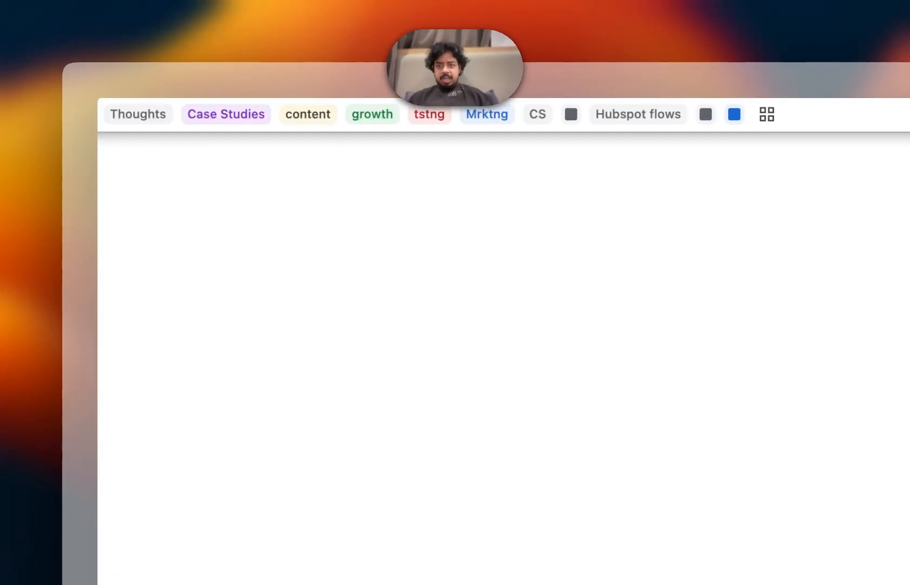
type("ap")
key("Return")
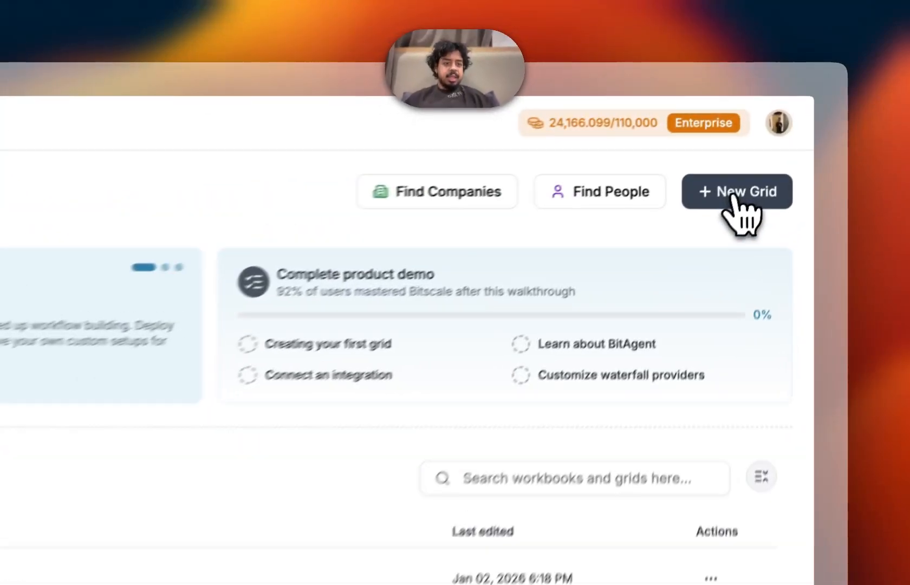
left_click(732, 196)
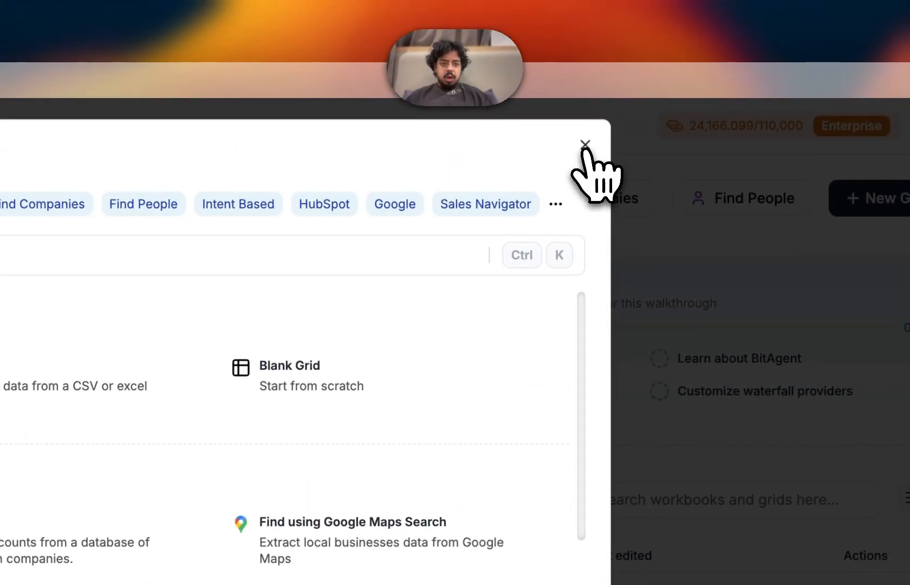
left_click(585, 145)
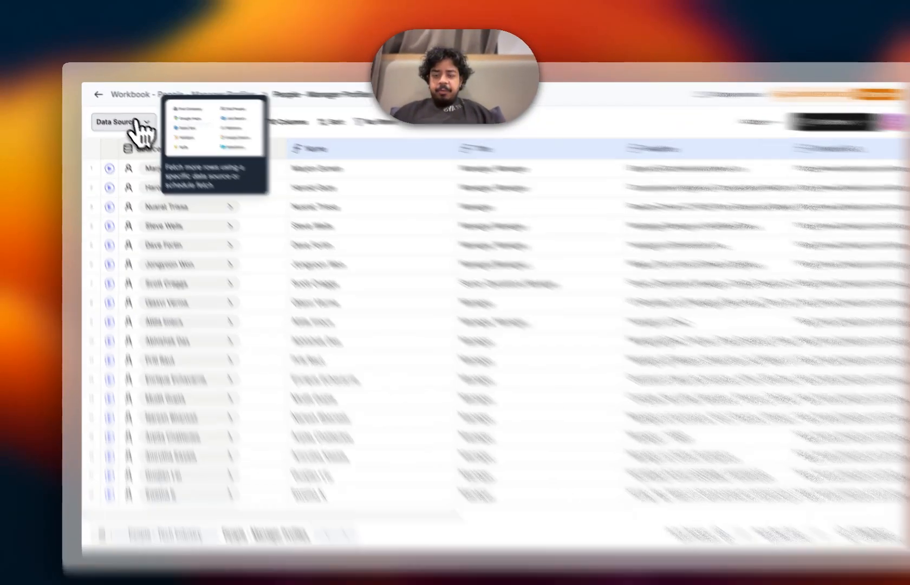
- Start adding a Find People data source to the current grid from the other source options
left_click(129, 116)
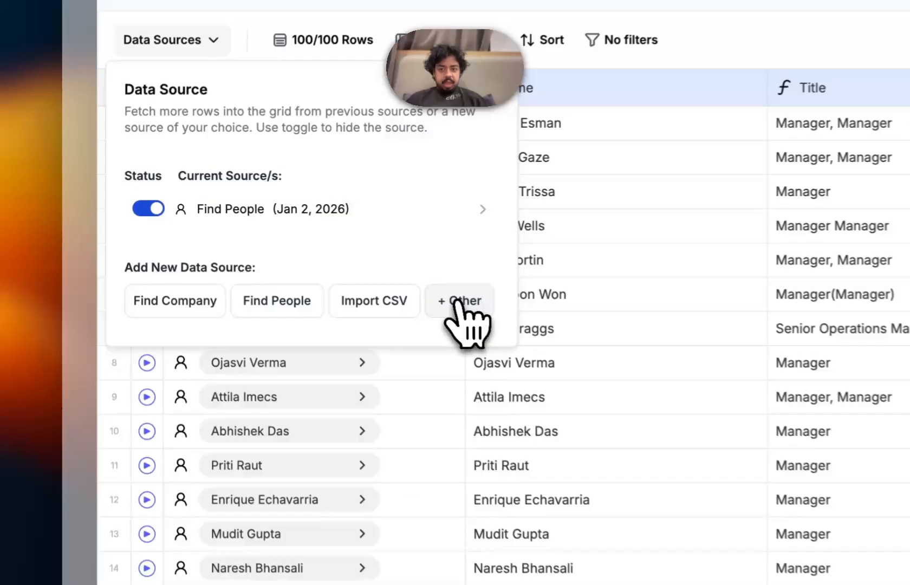
left_click(265, 251)
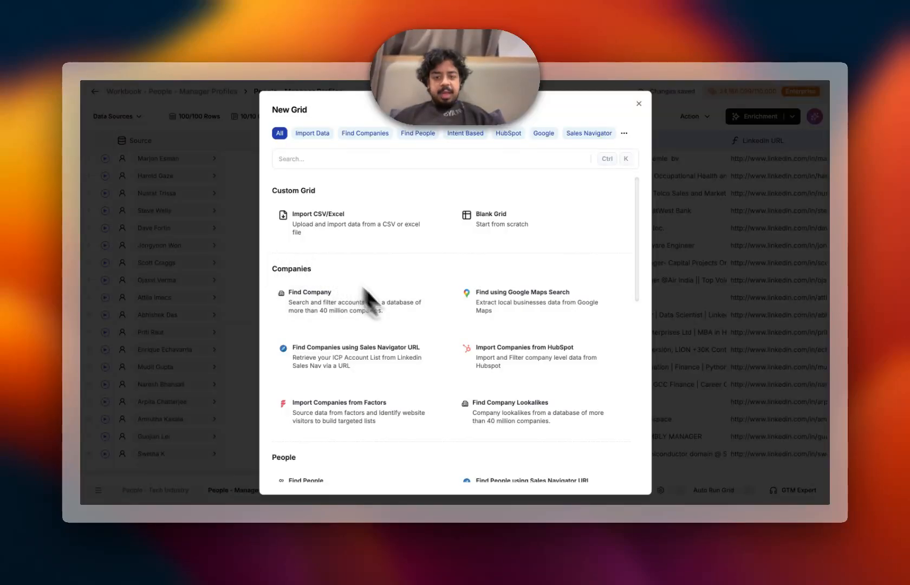
scroll(418, 345, "down", 3)
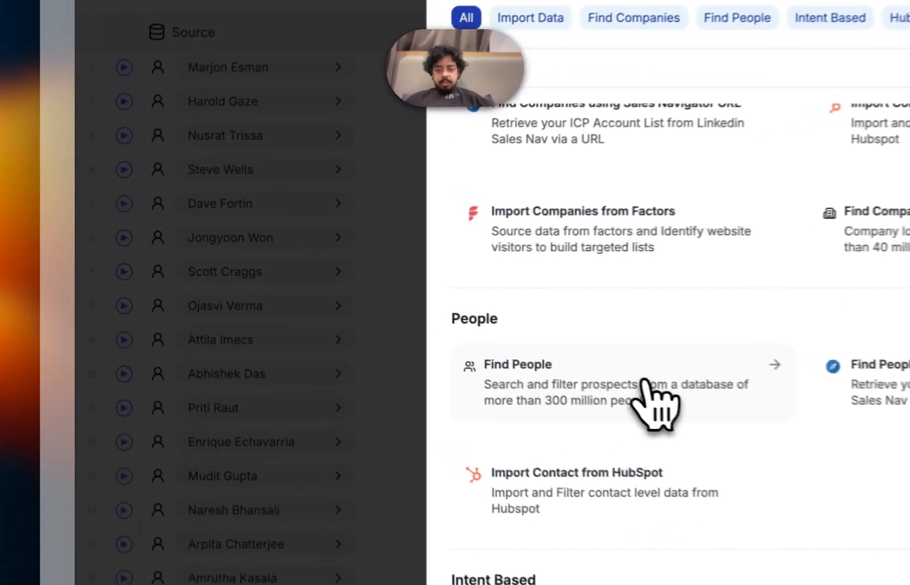
left_click(374, 325)
- Include the job title project manager in the people filters, preview the results and add them to the current grid
left_click(350, 172)
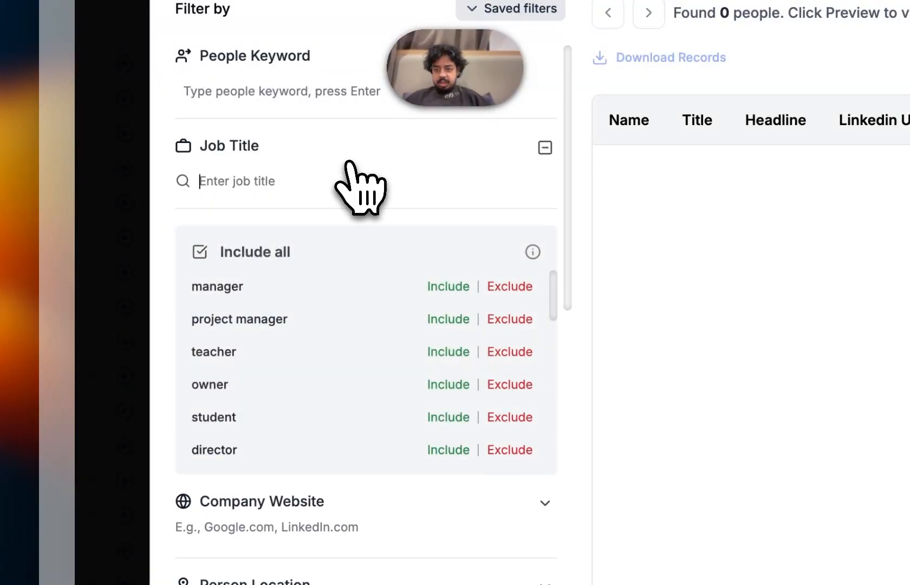
left_click(451, 320)
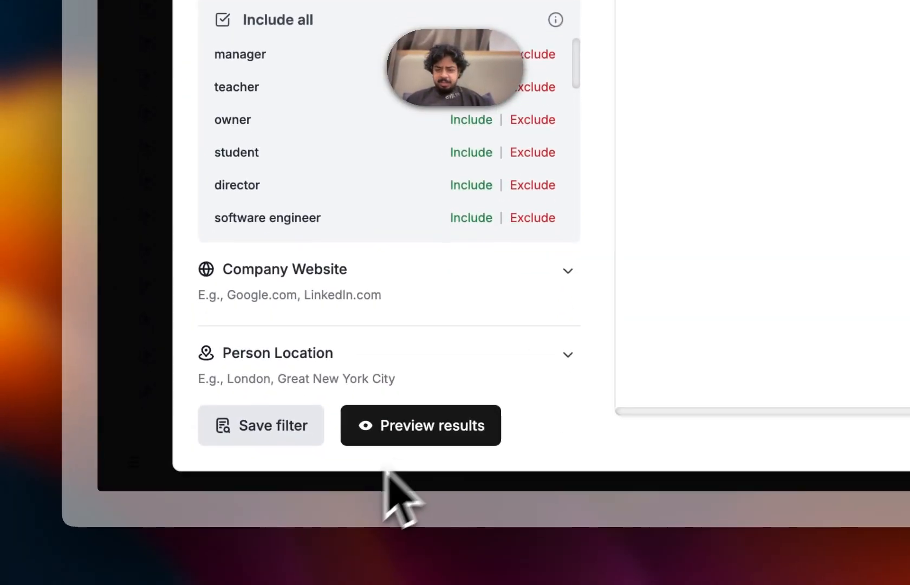
left_click(440, 426)
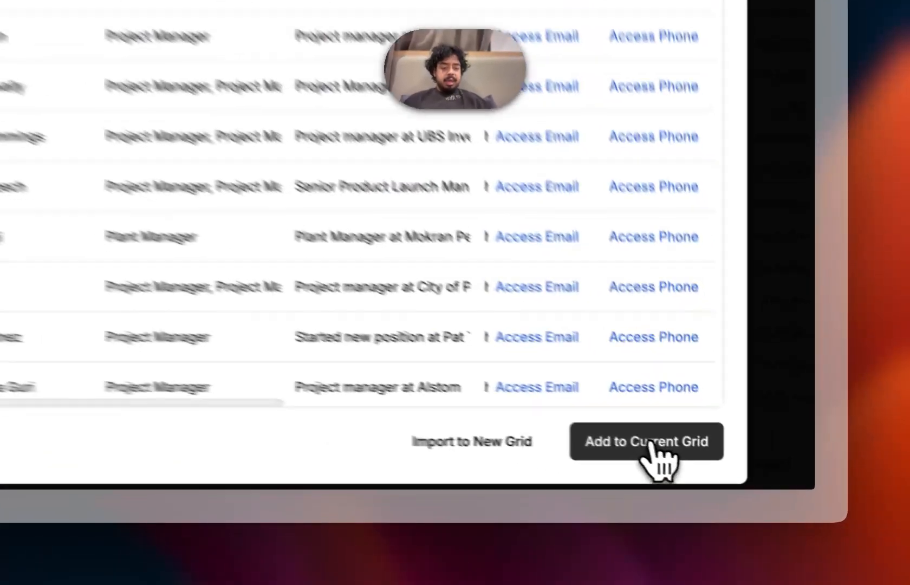
left_click(741, 477)
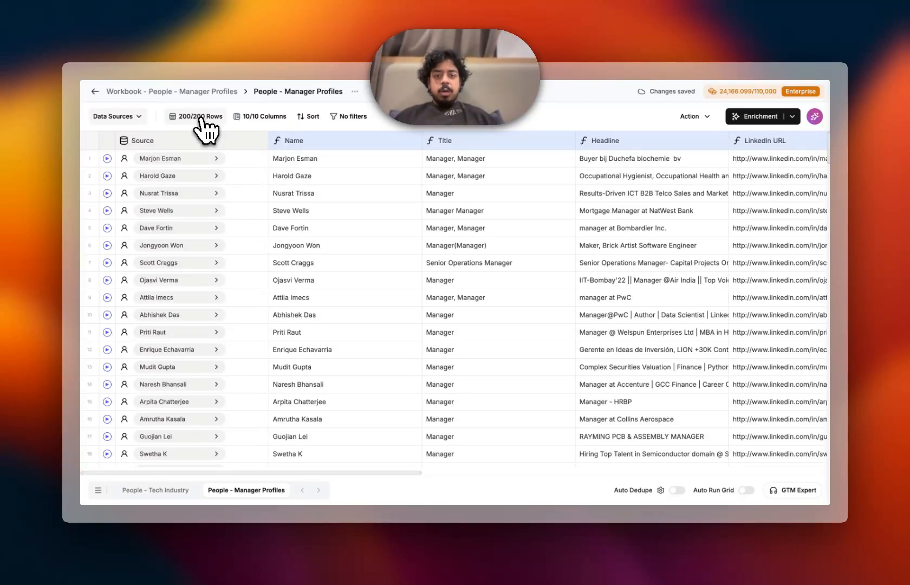
- Fetch 500 more rows into the grid from the second Find People data source
left_click(132, 120)
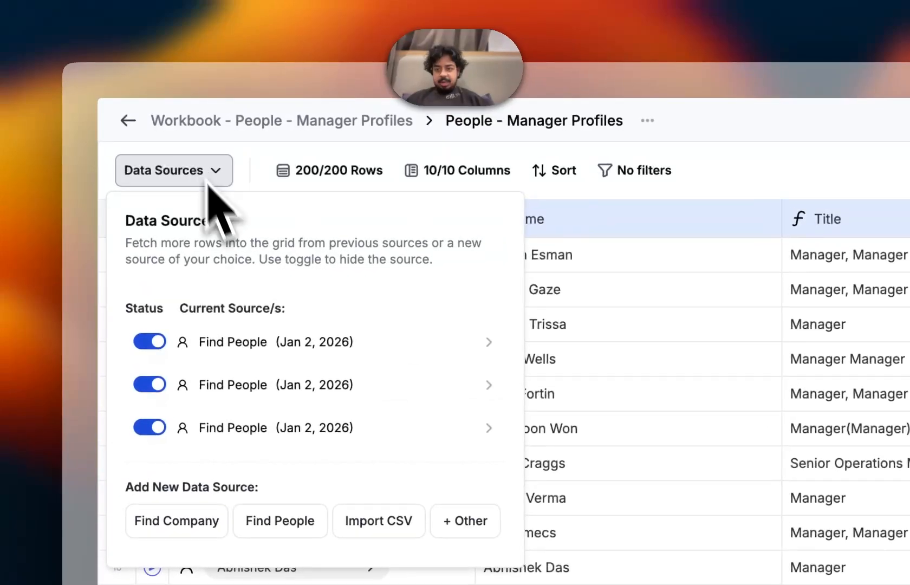
left_click(433, 396)
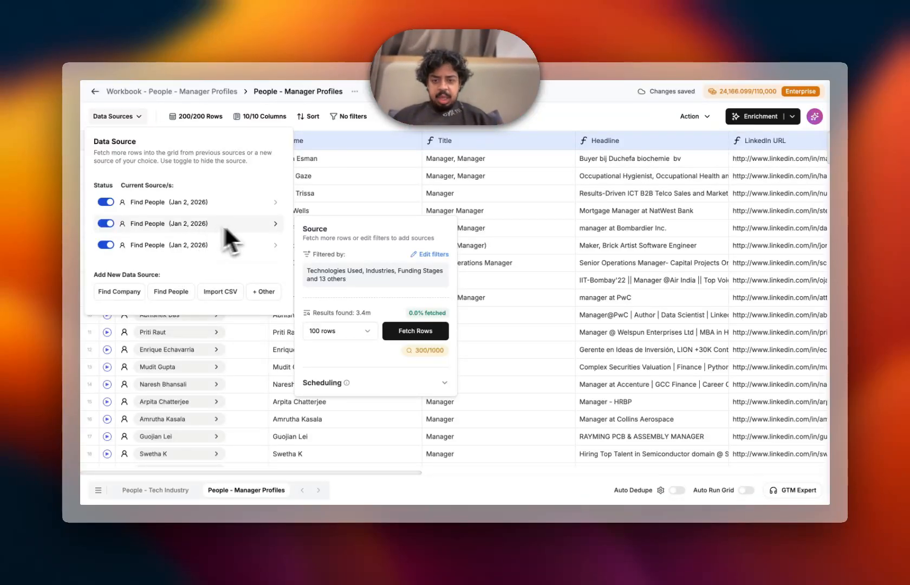
left_click(366, 334)
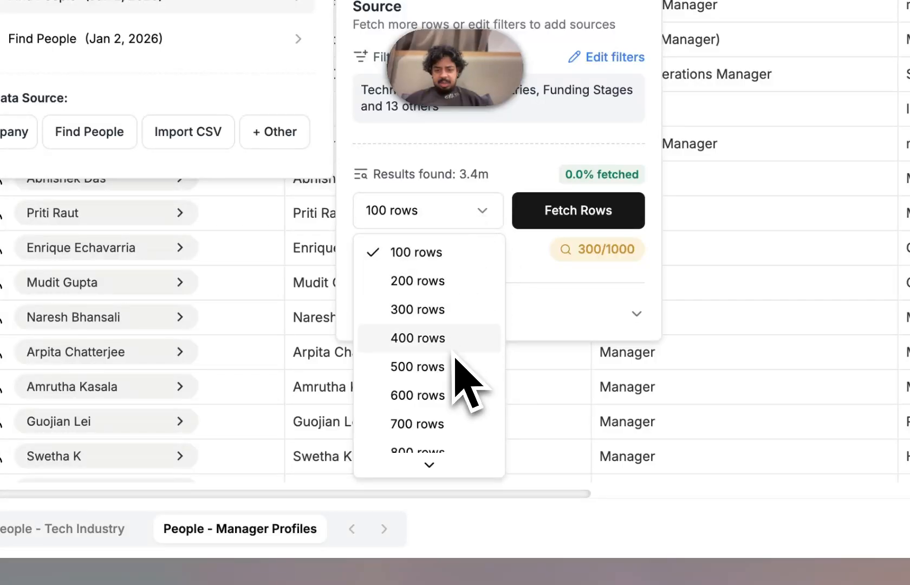
scroll(460, 368, "down", 2)
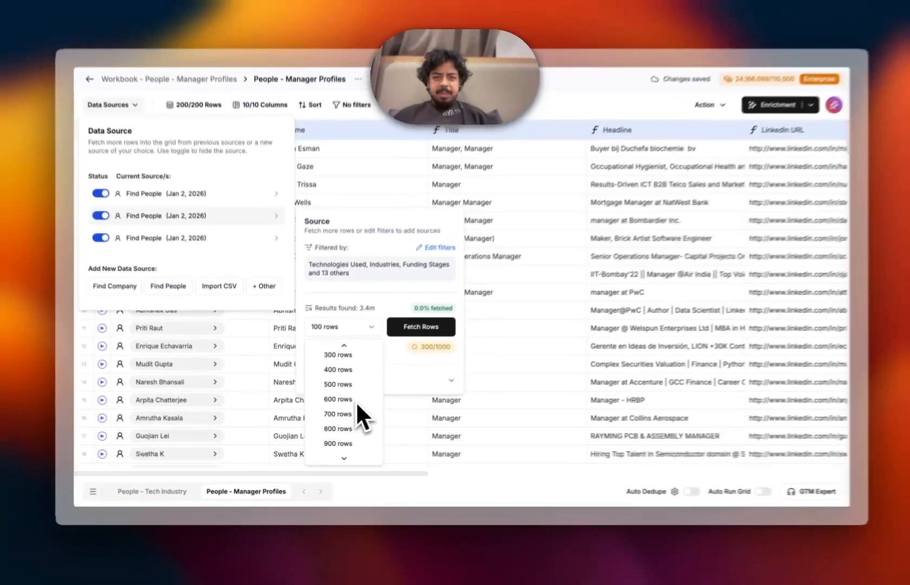
scroll(352, 402, "down", 1)
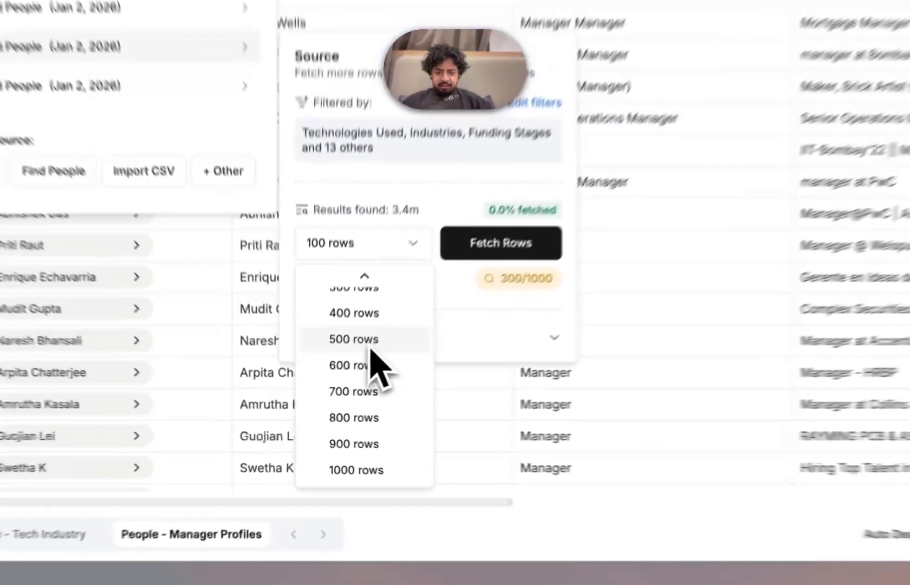
left_click(372, 349)
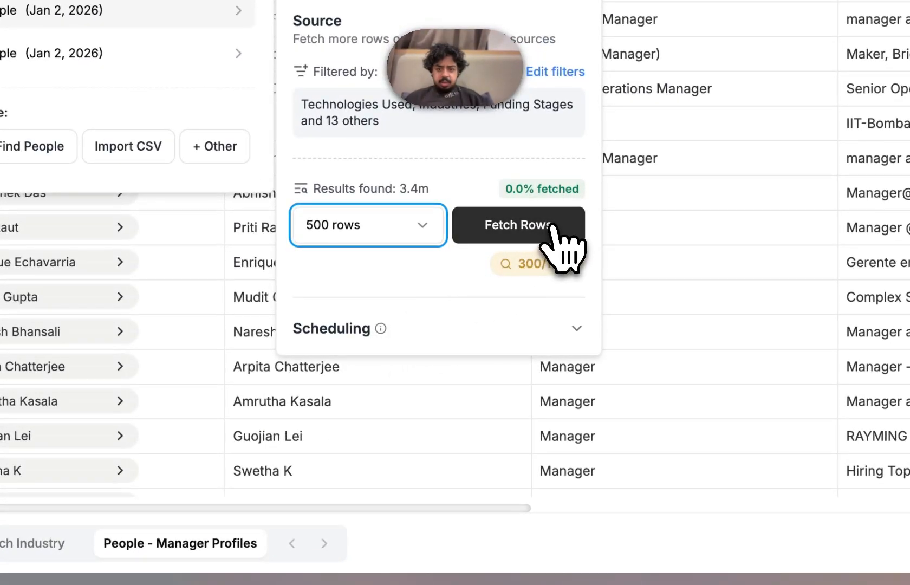
left_click(558, 238)
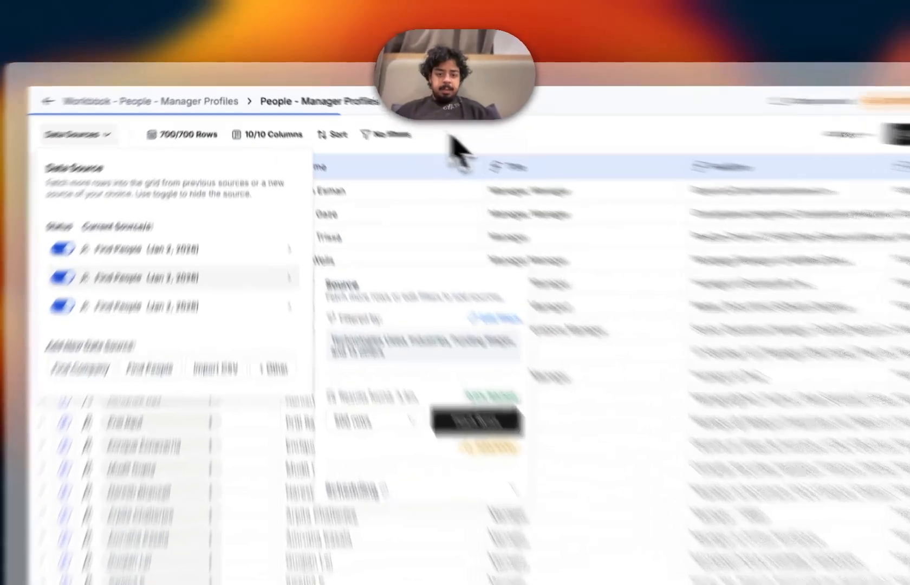
left_click(396, 115)
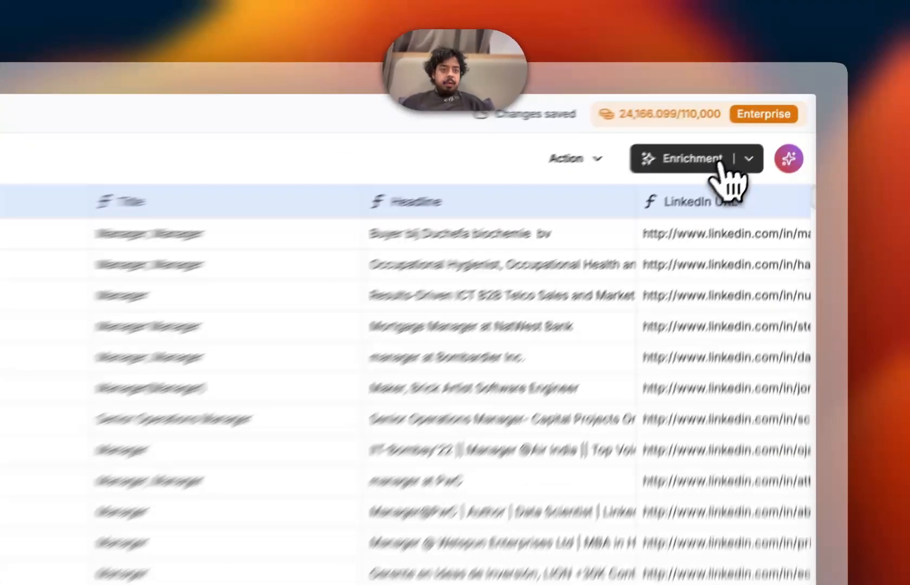
- Examine the People enrichment options available for the grid, including the waterfalls and Enrich Person providers, and close the list
left_click(774, 117)
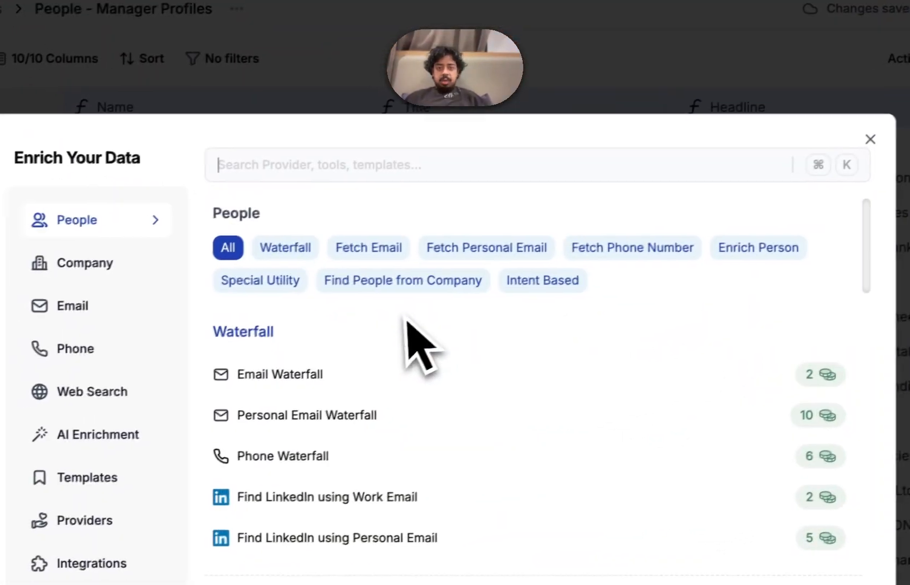
scroll(494, 387, "down", 3)
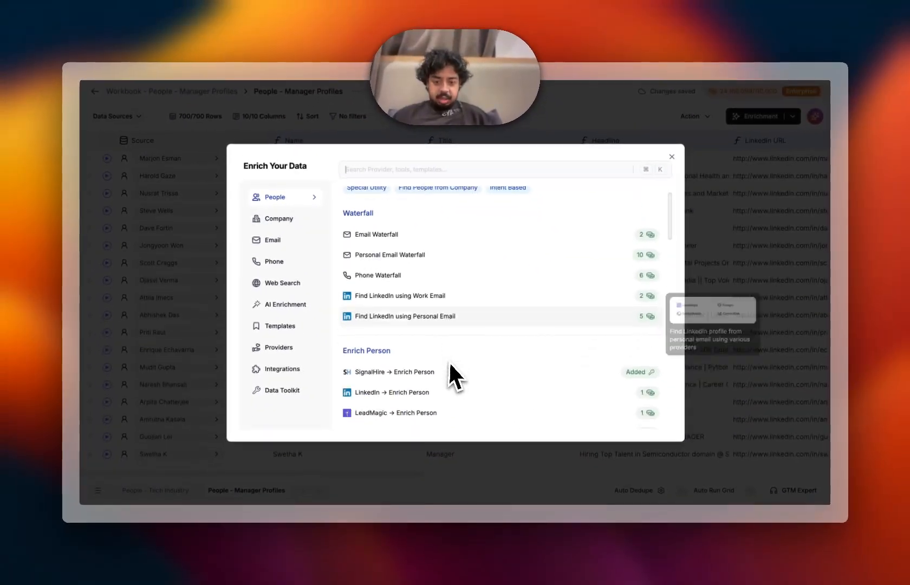
scroll(454, 298, "up", 3)
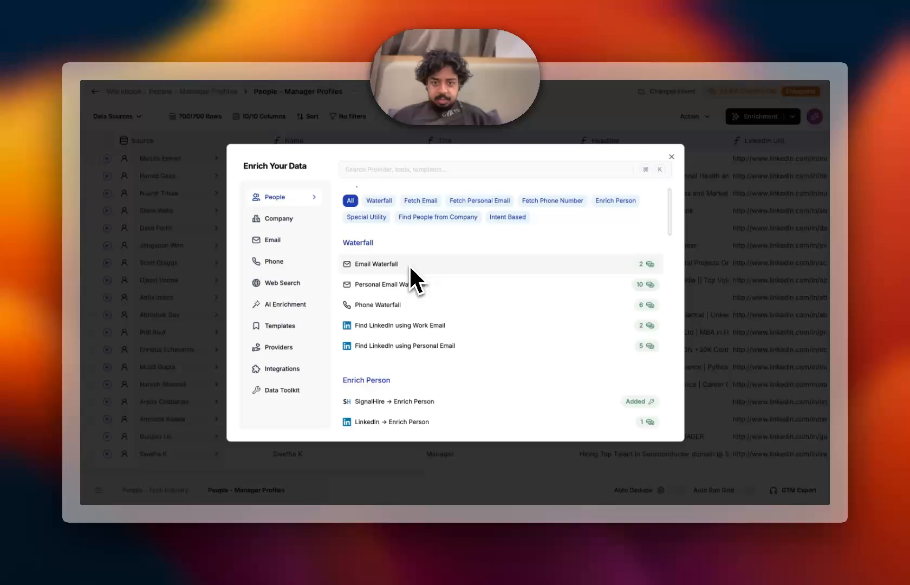
scroll(408, 264, "down", 10)
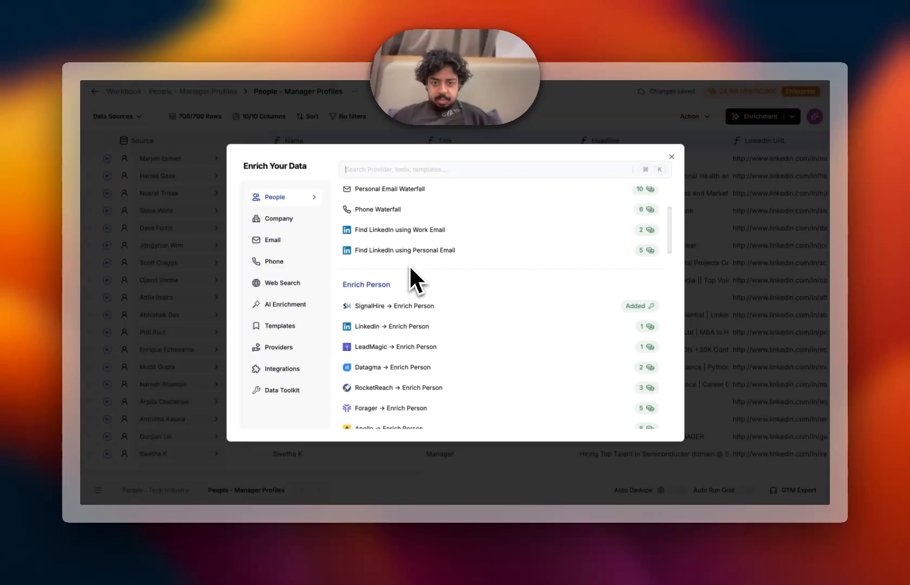
scroll(409, 265, "down", 1)
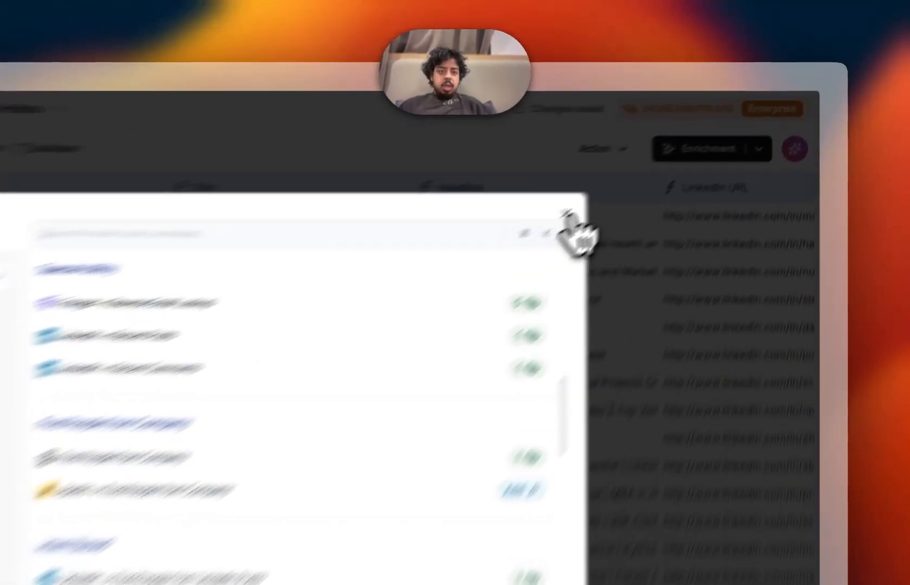
left_click(671, 157)
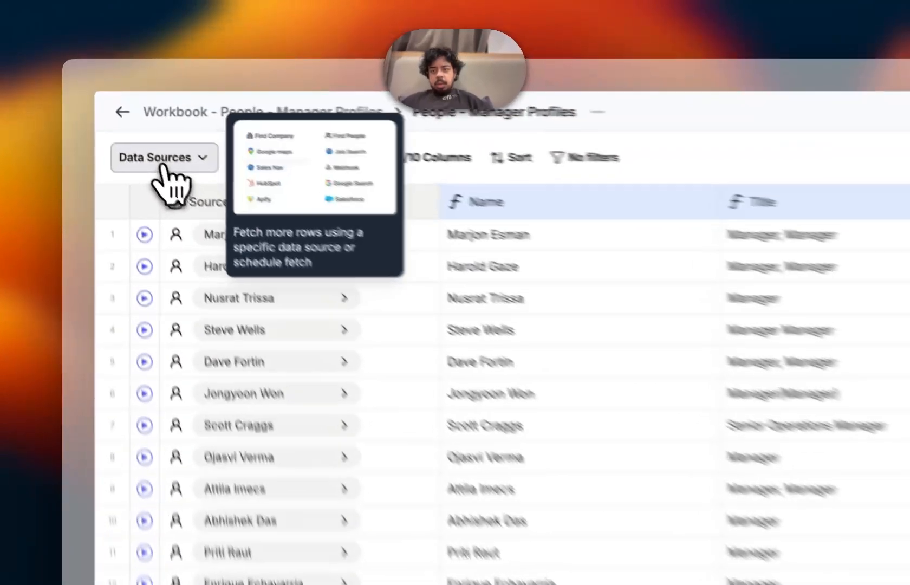
- Review the Find People filters and import options from the grid's data sources, then close the search without importing
left_click(117, 116)
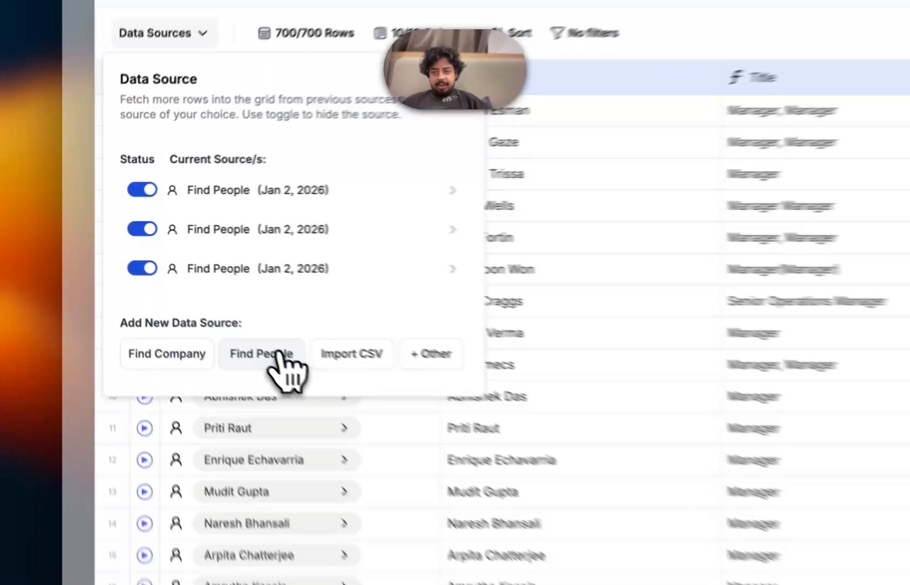
left_click(172, 291)
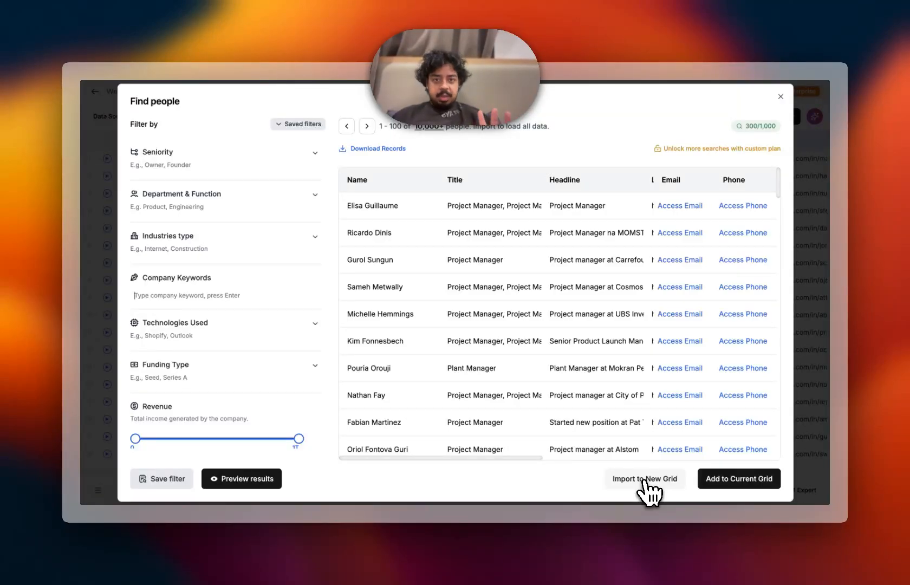
left_click(780, 97)
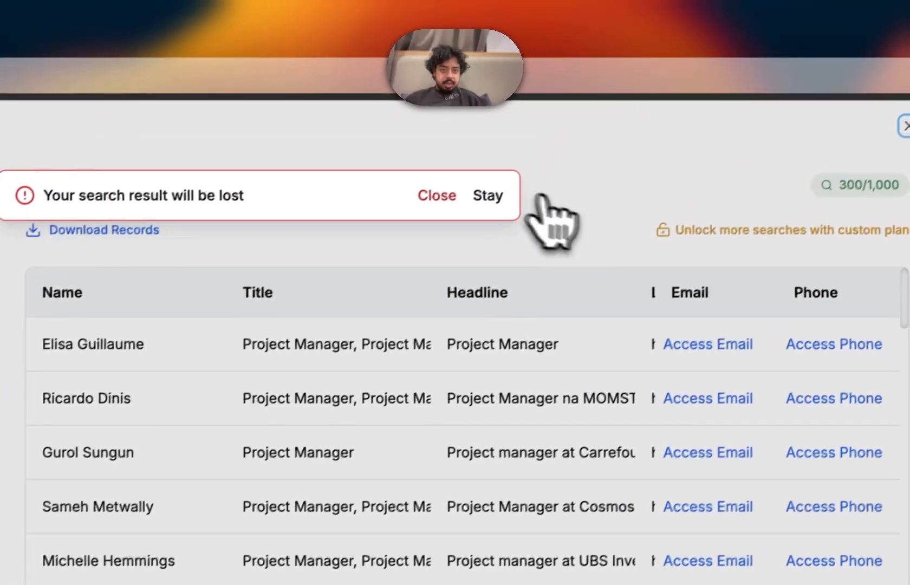
left_click(243, 200)
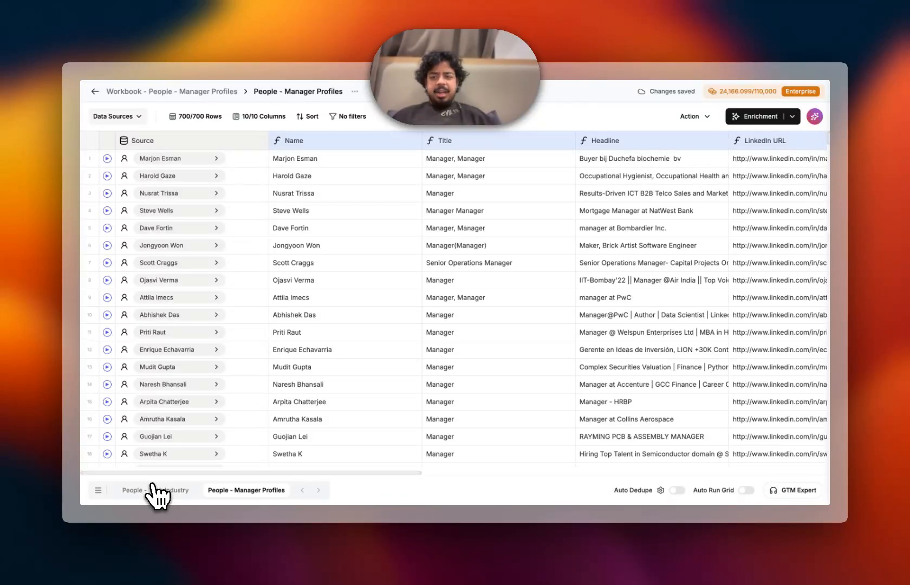
- Save a schedule for the first Find People source that fetches 100 rows every day, starting at 02/01/2026 (18:29)
left_click(132, 115)
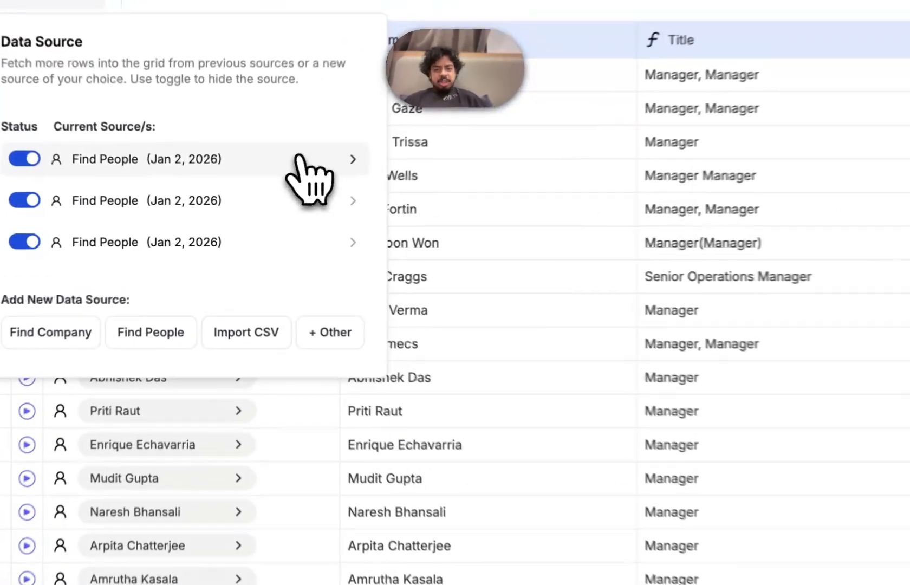
left_click(246, 202)
left_click(519, 314)
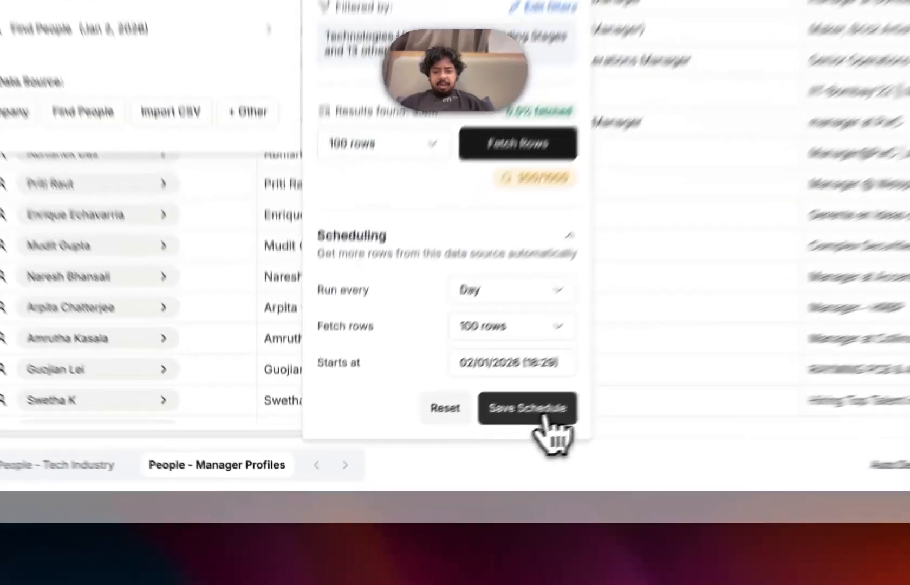
left_click(422, 458)
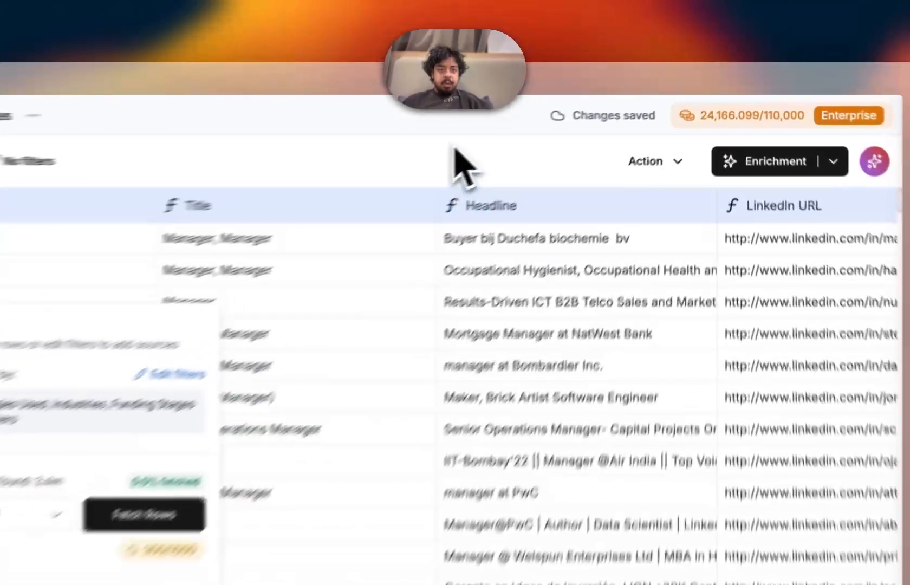
left_click(585, 108)
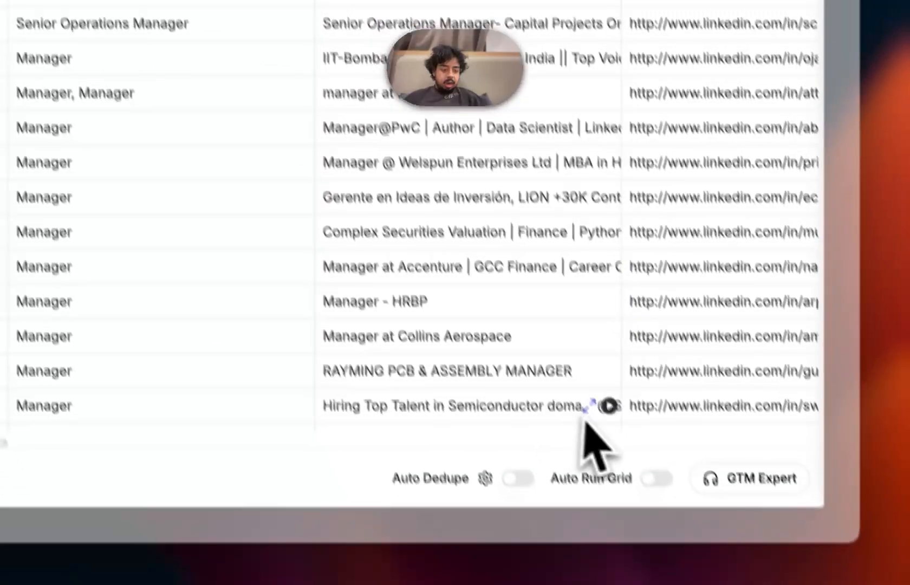